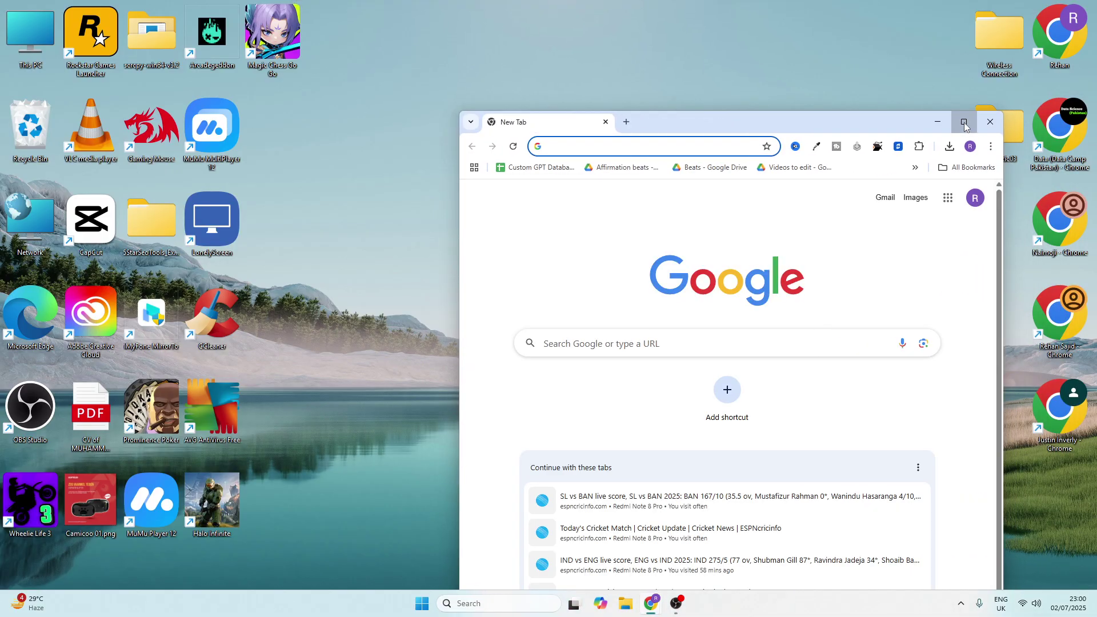
- Enter the query 'google play pc' in Chrome's address bar, fixing typos and picking the suggestion
{"action": "left_click", "coordinate": [983, 114]}
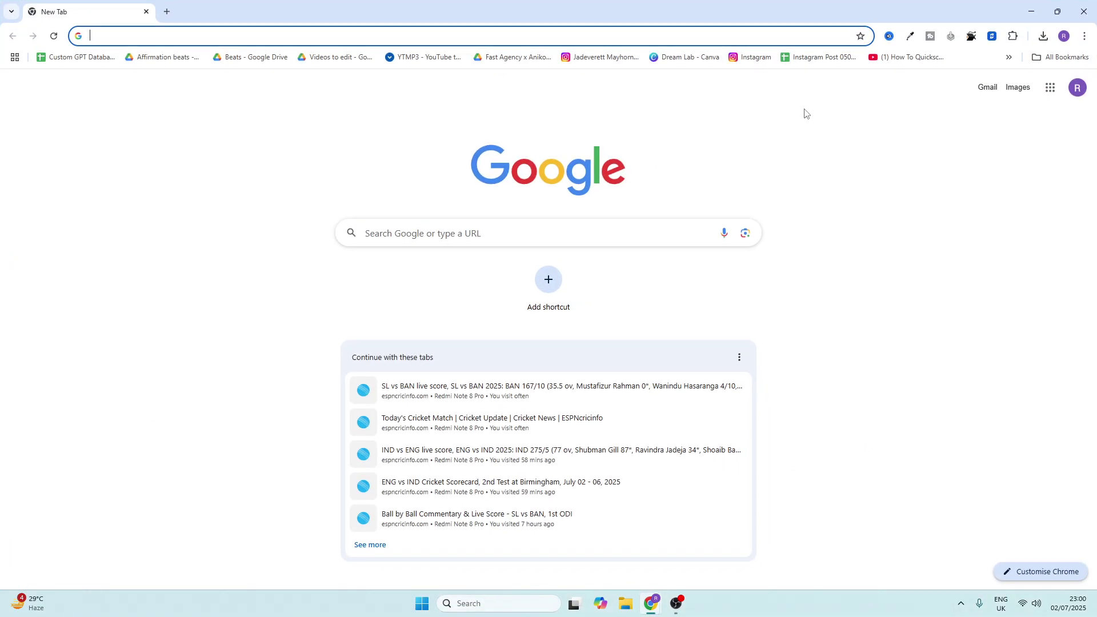
{"action": "type", "text": "g"}
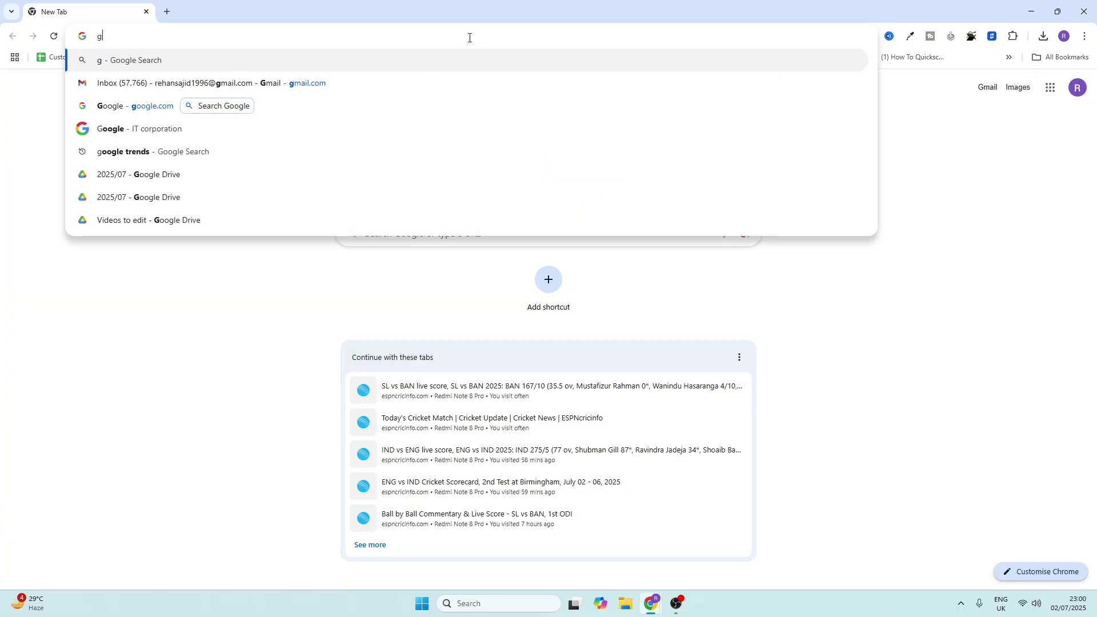
{"action": "key", "text": "BackSpace"}
{"action": "type", "text": "g"}
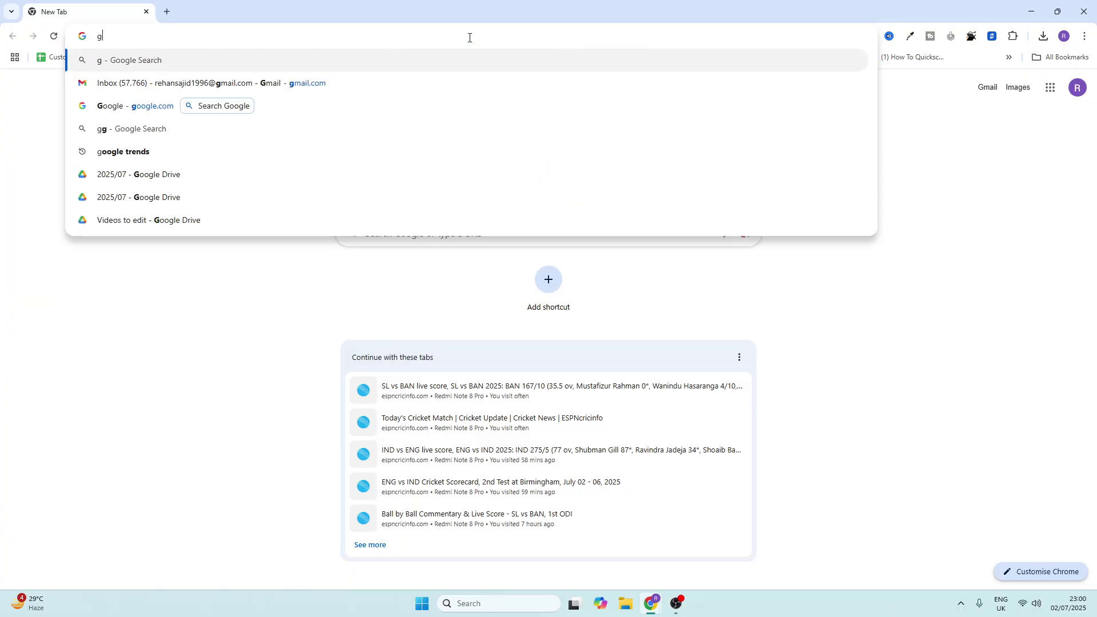
{"action": "type", "text": "oogple"}
{"action": "key", "text": "BackSpace"}
{"action": "key", "text": "BackSpace"}
{"action": "key", "text": "BackSpace"}
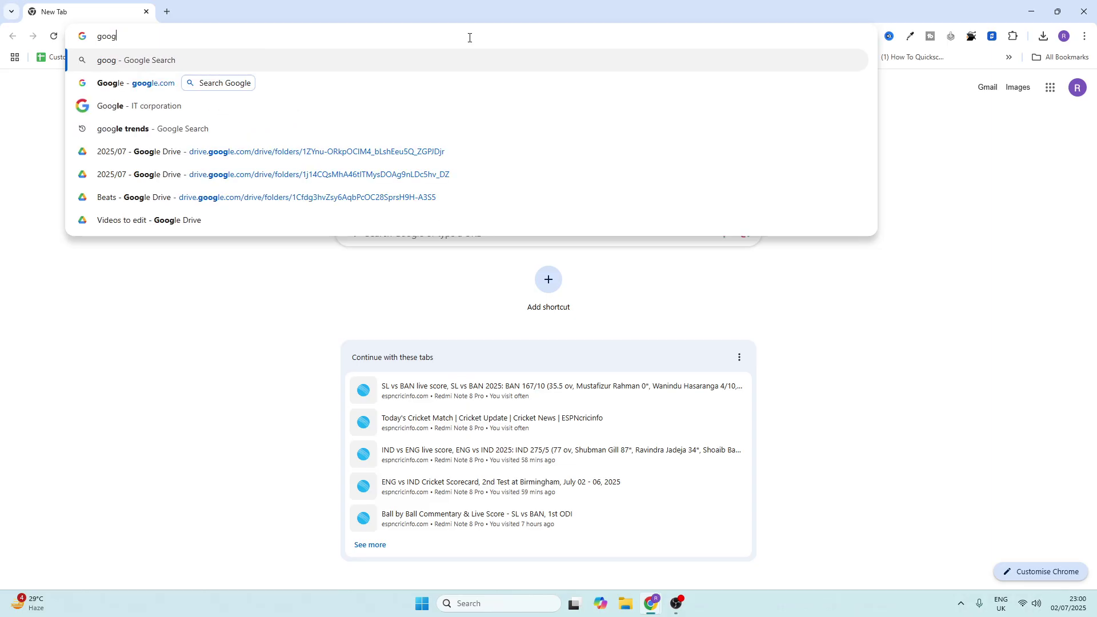
{"action": "type", "text": "le play"}
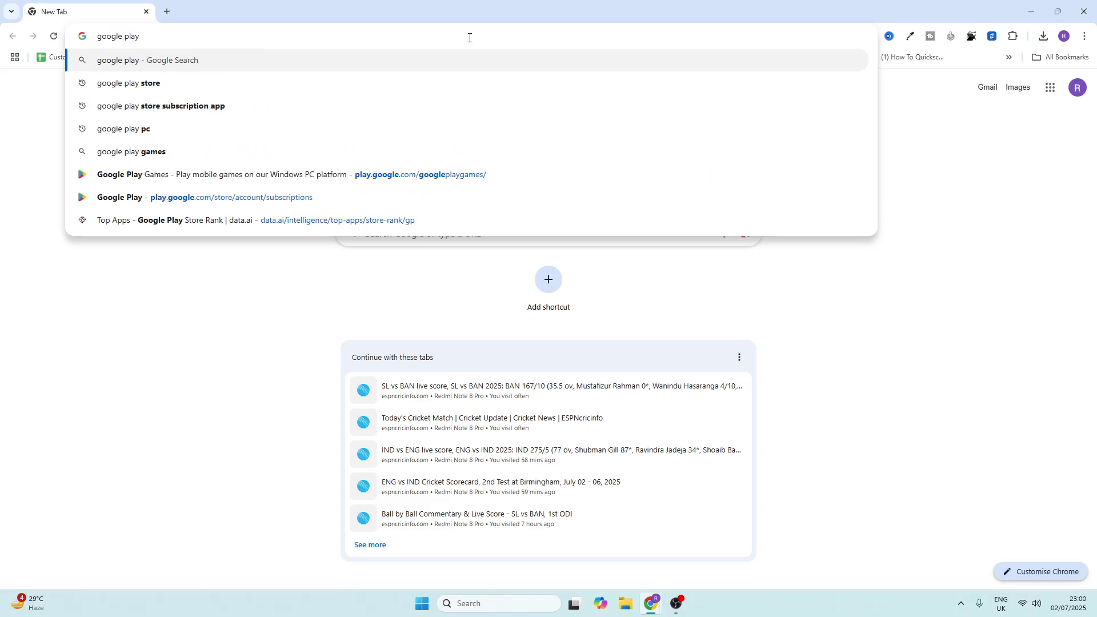
{"action": "key", "text": "Down"}
{"action": "key", "text": "Down"}
{"action": "key", "text": "Down"}
- Open the 'Play mobile games on our Windows PC platform' result, then minimize Chrome
{"action": "key", "text": "Return"}
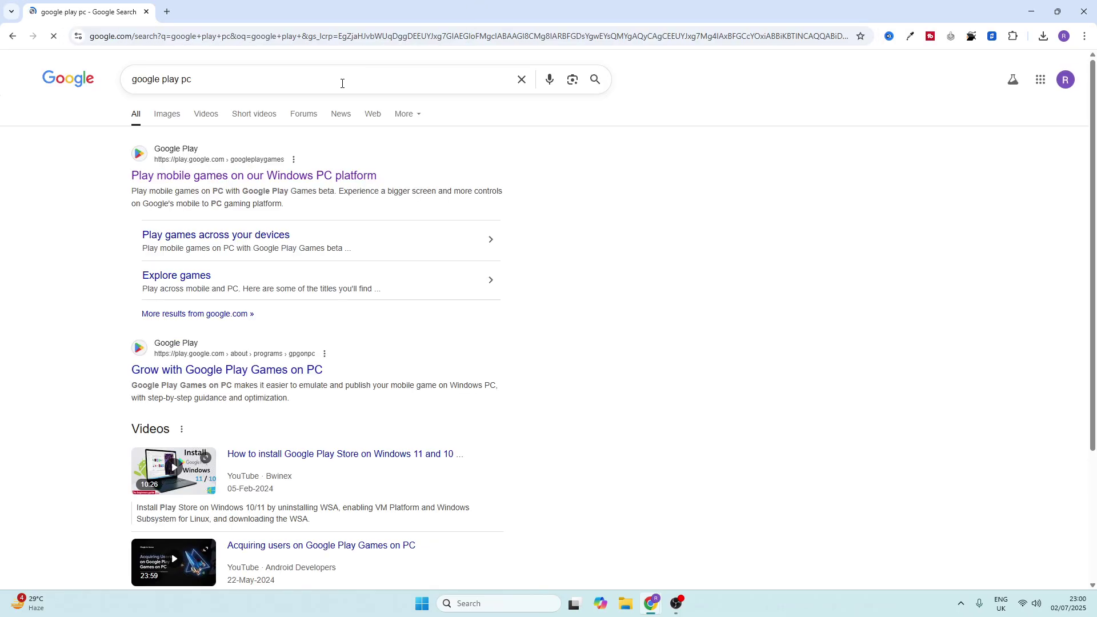
{"action": "left_click_drag", "start_coordinate": [378, 176], "coordinate": [136, 176]}
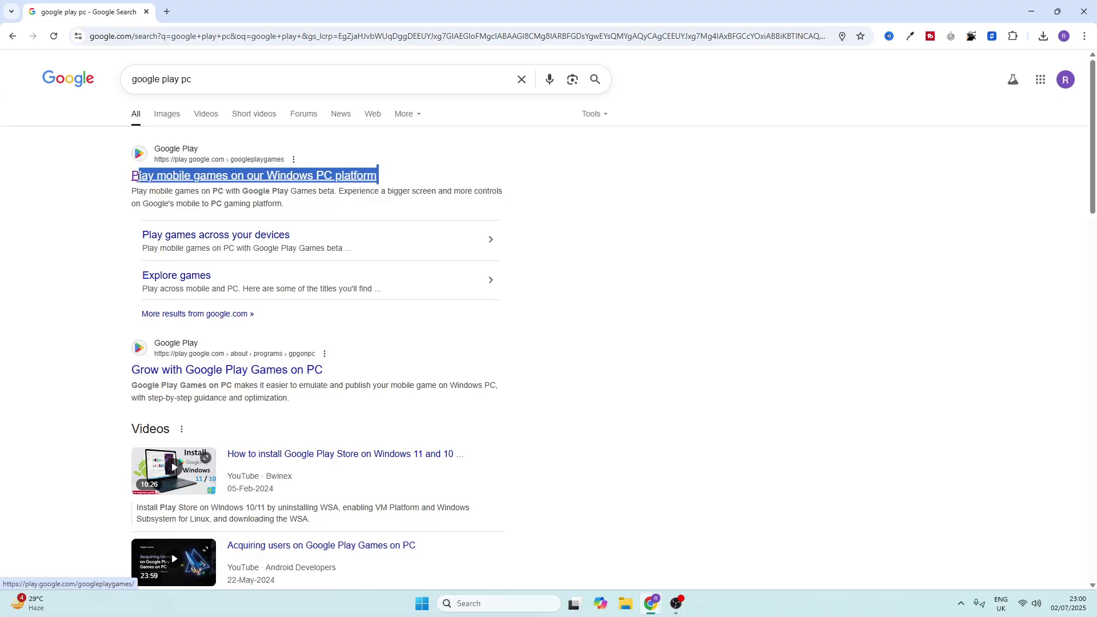
{"action": "left_click", "coordinate": [91, 183]}
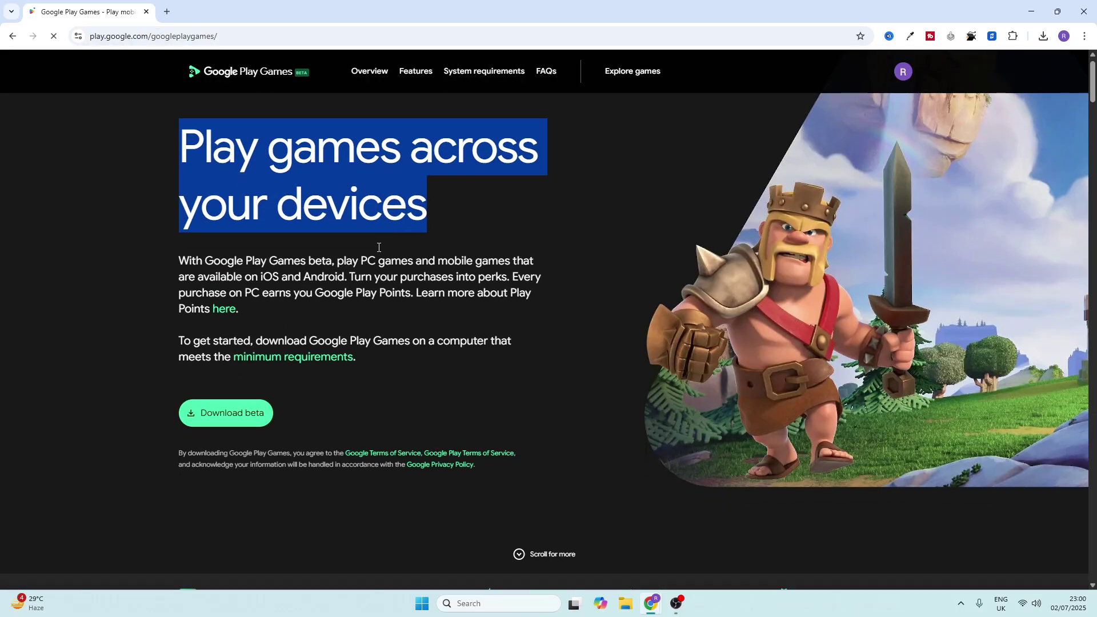
{"action": "scroll", "coordinate": [257, 292], "scroll_direction": "down", "scroll_amount": 1}
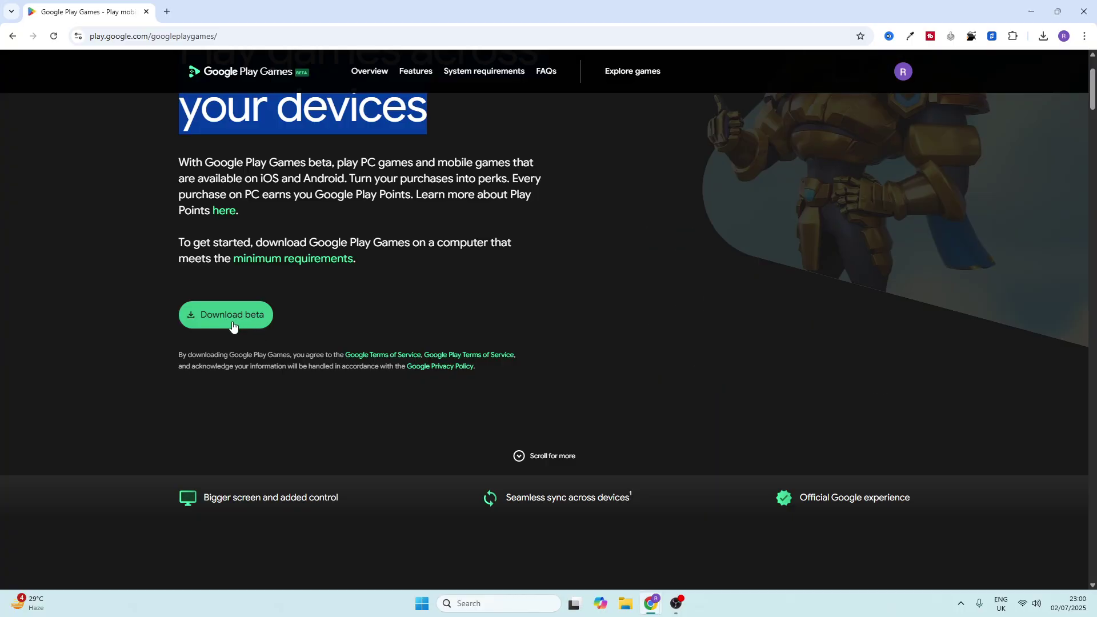
{"action": "scroll", "coordinate": [402, 341], "scroll_direction": "up", "scroll_amount": 1}
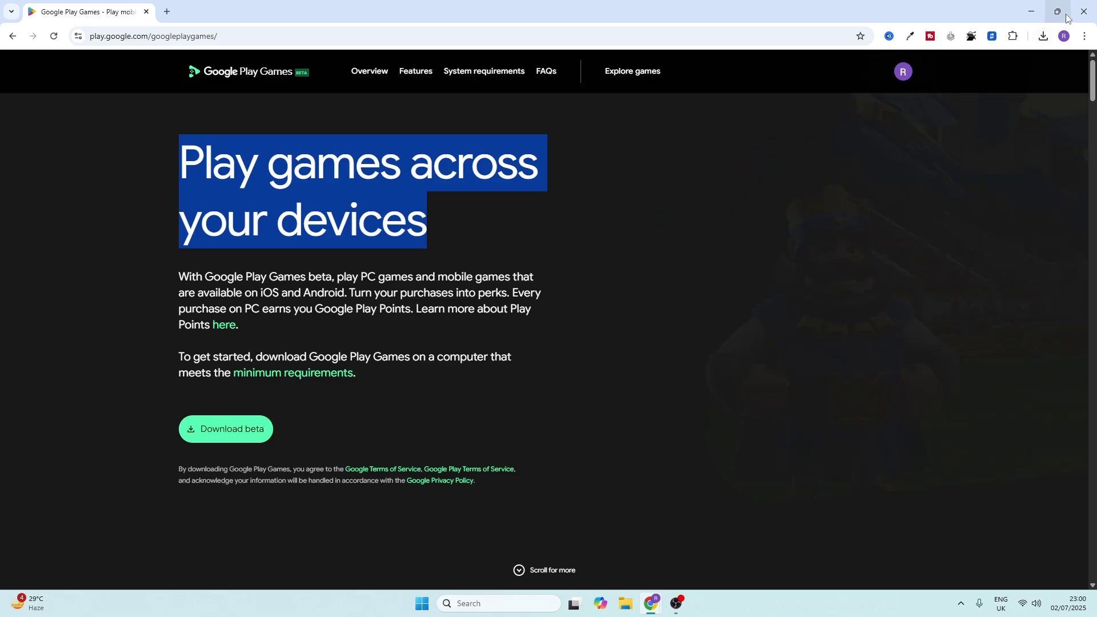
{"action": "left_click", "coordinate": [1031, 11]}
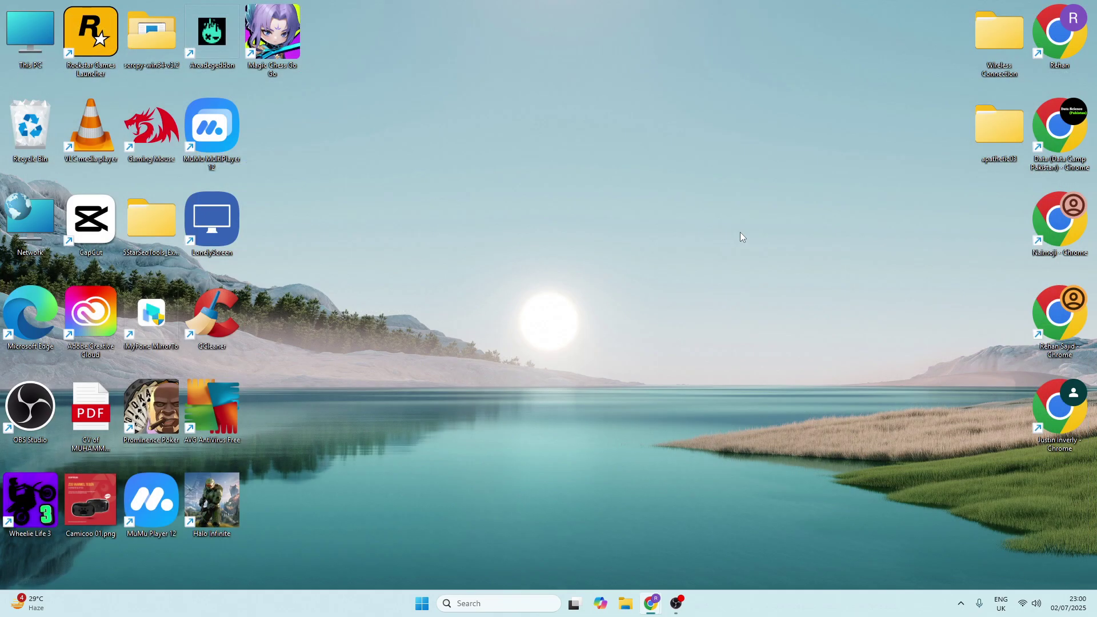
{"action": "left_click", "coordinate": [486, 603]}
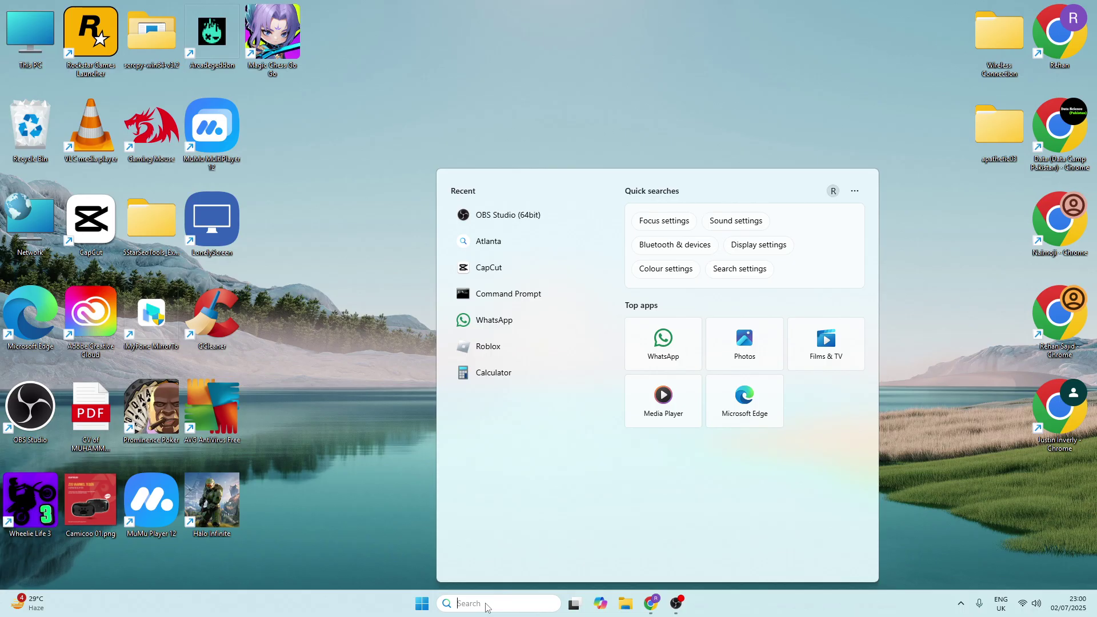
{"action": "type", "text": "Goog"}
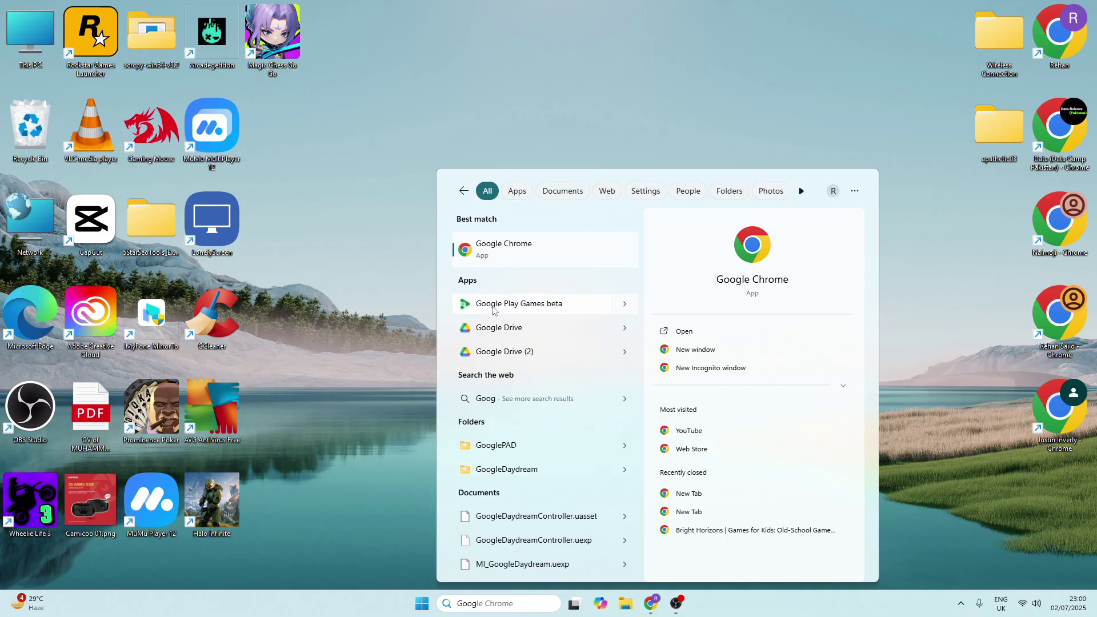
{"action": "key", "text": "Escape"}
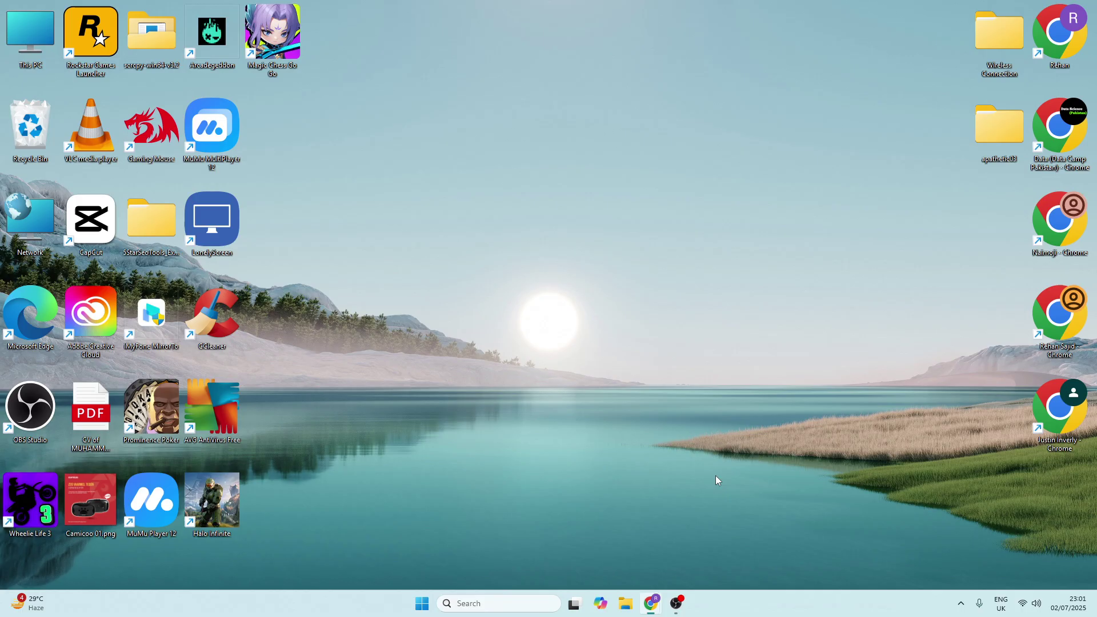
- Maximize Google Play Games beta and search Explore for 'whiteout survival'
{"action": "left_click", "coordinate": [676, 604]}
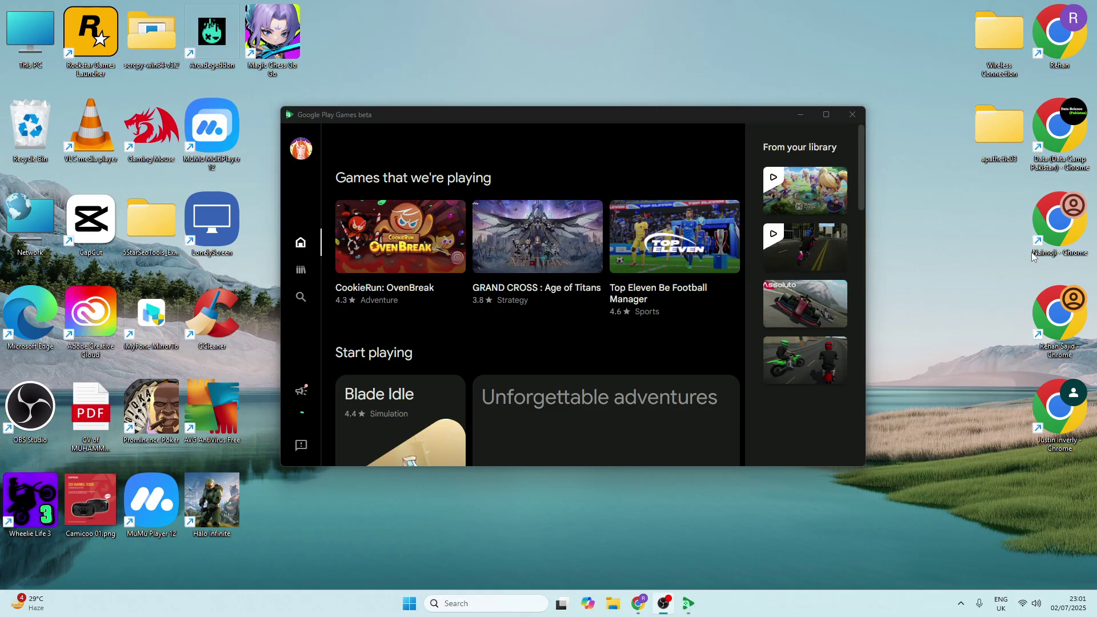
{"action": "left_click", "coordinate": [826, 116]}
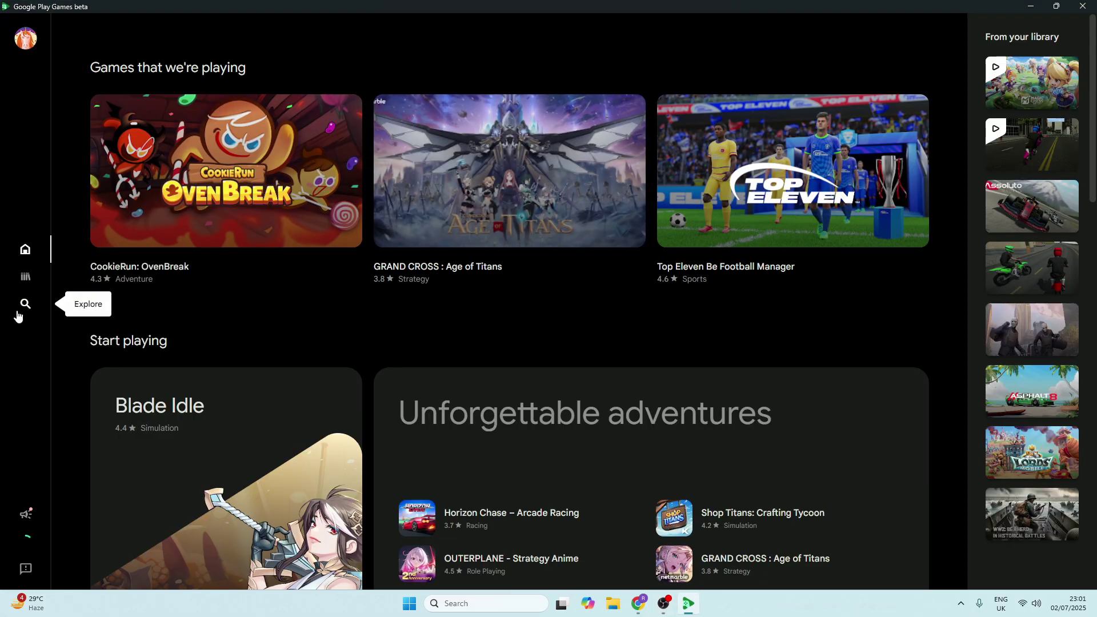
{"action": "left_click", "coordinate": [25, 306]}
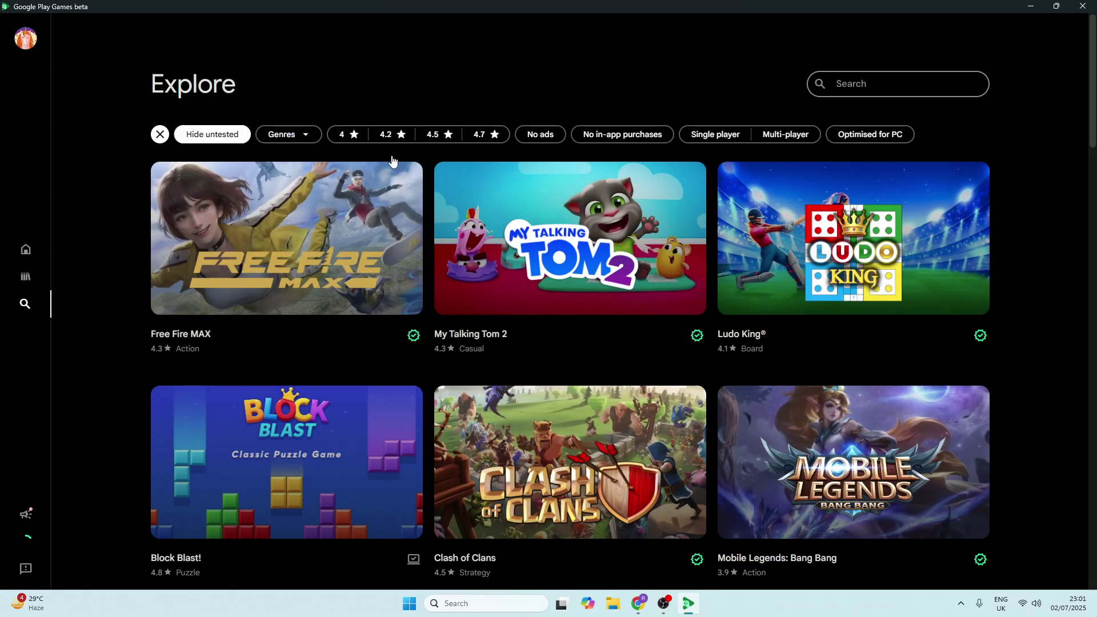
{"action": "left_click", "coordinate": [857, 86]}
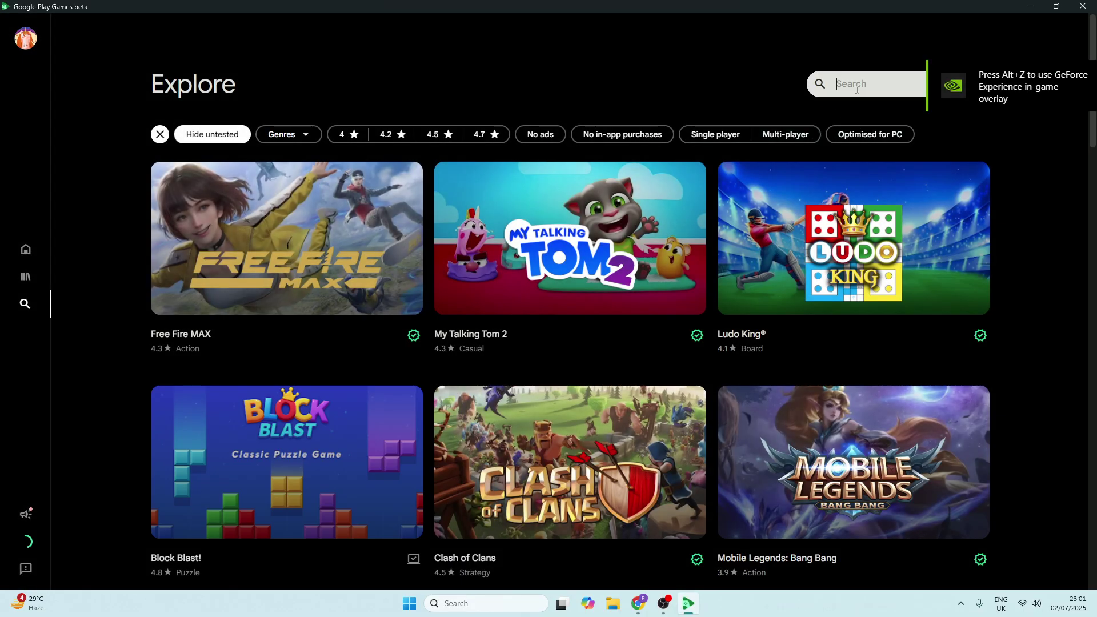
{"action": "type", "text": "whiteout survival"}
{"action": "key", "text": "Return"}
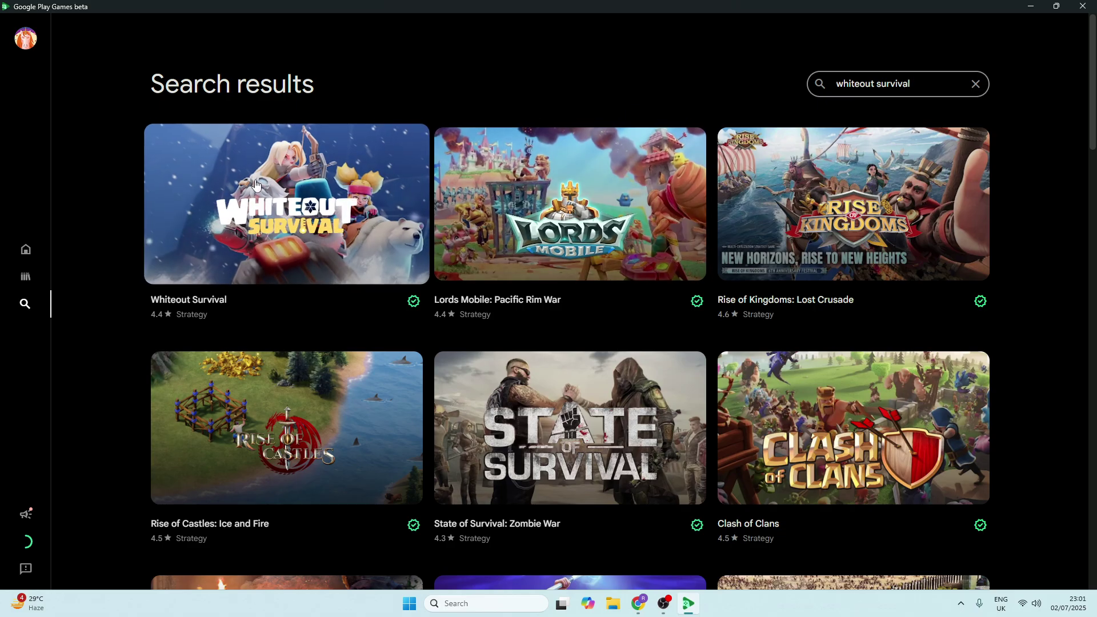
- Install Whiteout Survival from its game page, adding a desktop shortcut
{"action": "left_click", "coordinate": [254, 184]}
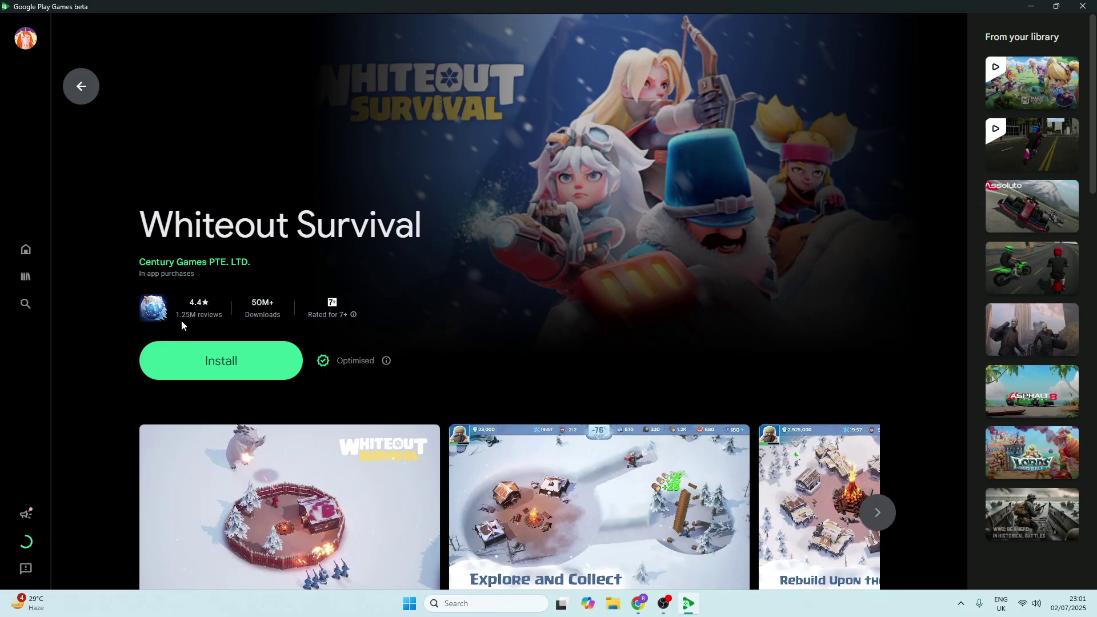
{"action": "scroll", "coordinate": [214, 255], "scroll_direction": "down", "scroll_amount": 1}
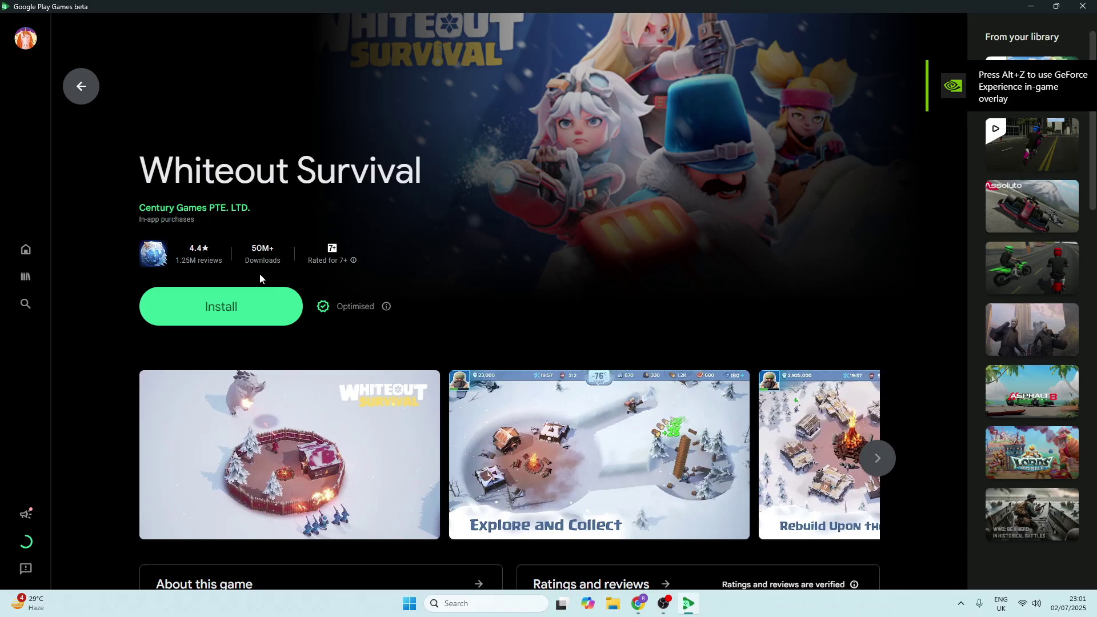
{"action": "scroll", "coordinate": [214, 255], "scroll_direction": "down", "scroll_amount": 3}
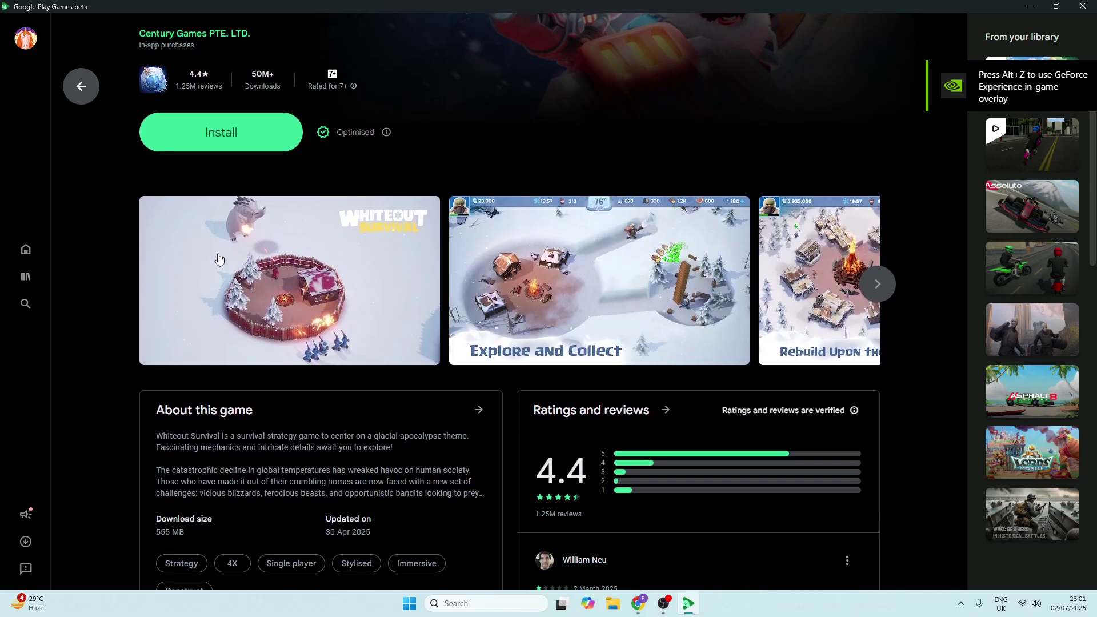
{"action": "scroll", "coordinate": [246, 278], "scroll_direction": "up", "scroll_amount": 4}
{"action": "left_click", "coordinate": [239, 369]}
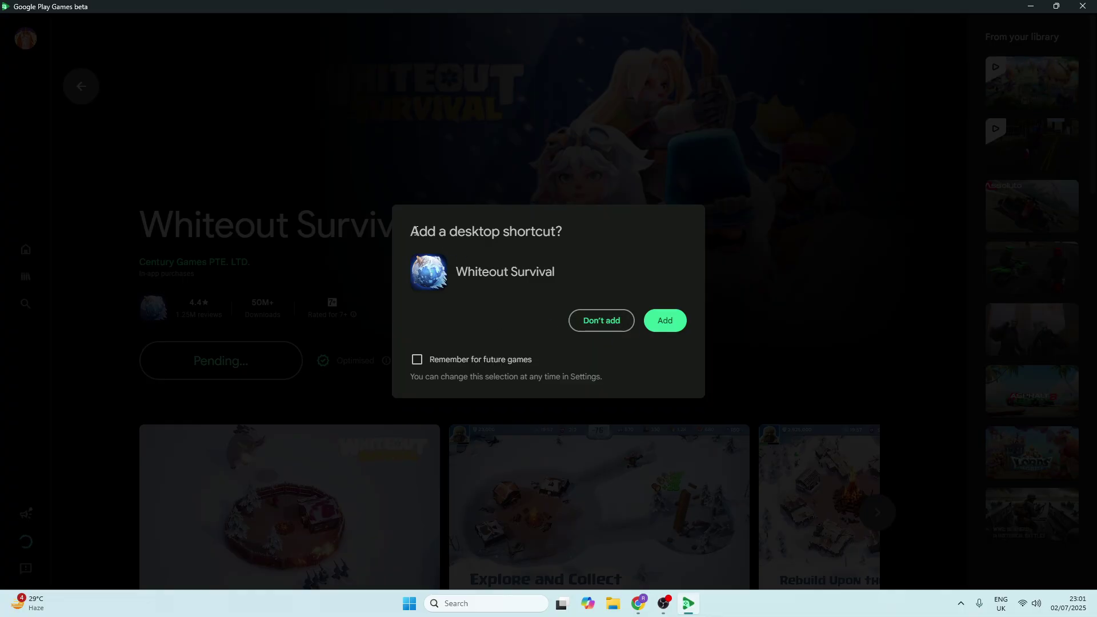
{"action": "left_click_drag", "start_coordinate": [415, 232], "coordinate": [567, 236]}
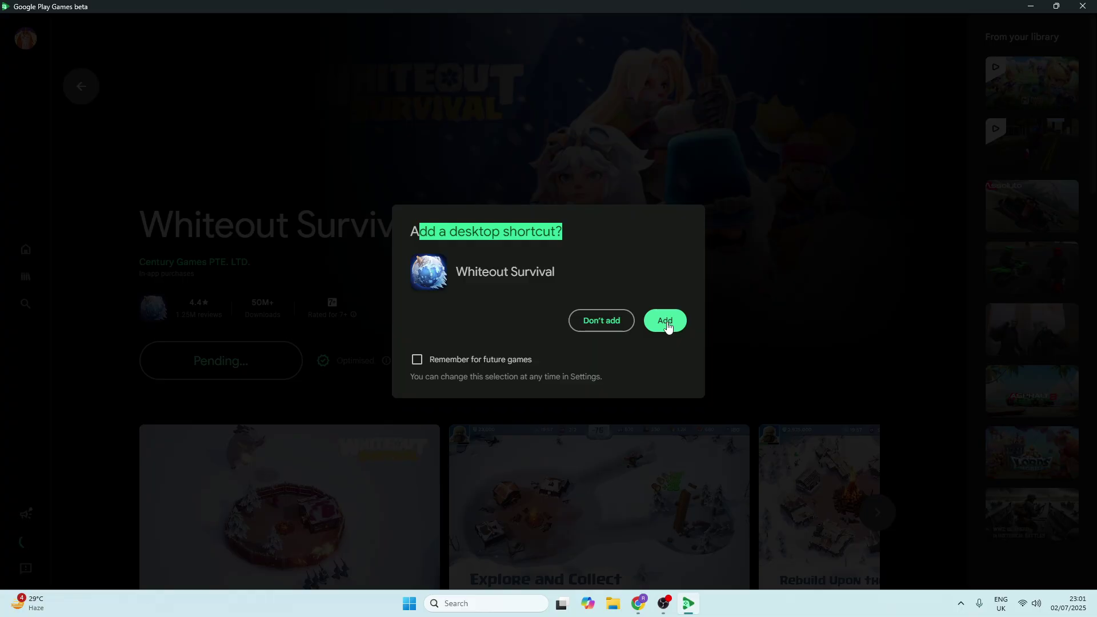
{"action": "left_click", "coordinate": [667, 324]}
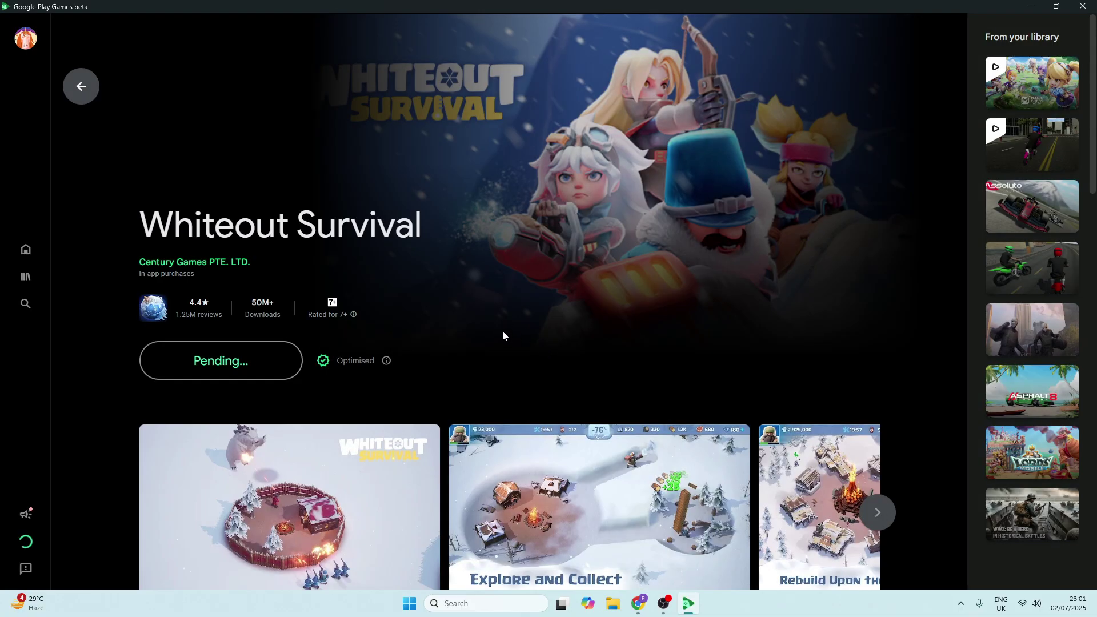
{"action": "scroll", "coordinate": [480, 300], "scroll_direction": "down", "scroll_amount": 2}
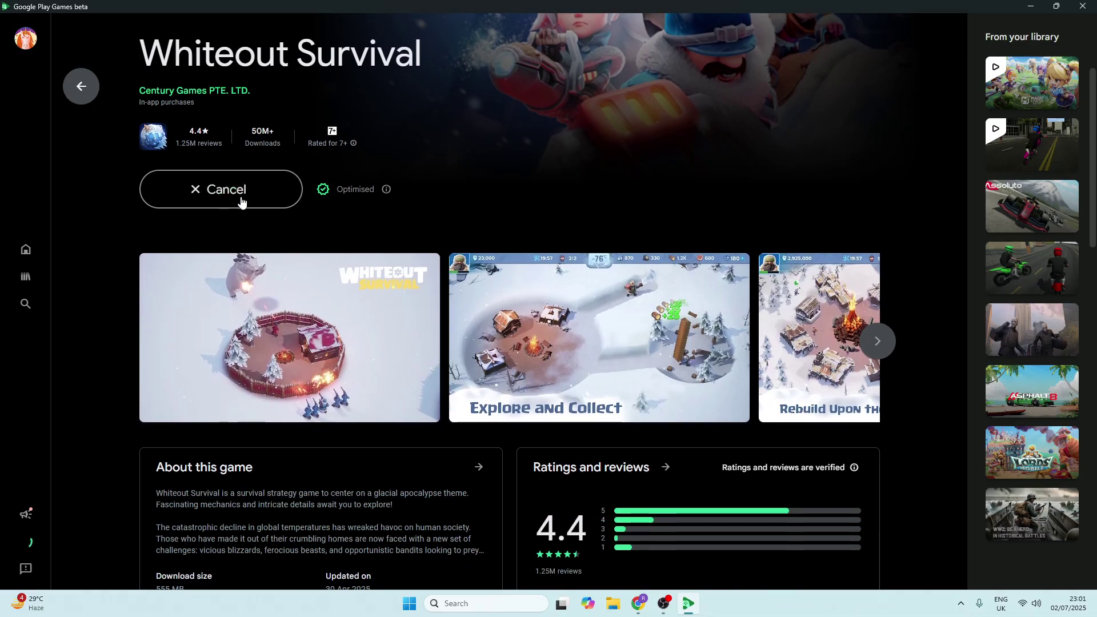
{"action": "scroll", "coordinate": [360, 313], "scroll_direction": "up", "scroll_amount": 2}
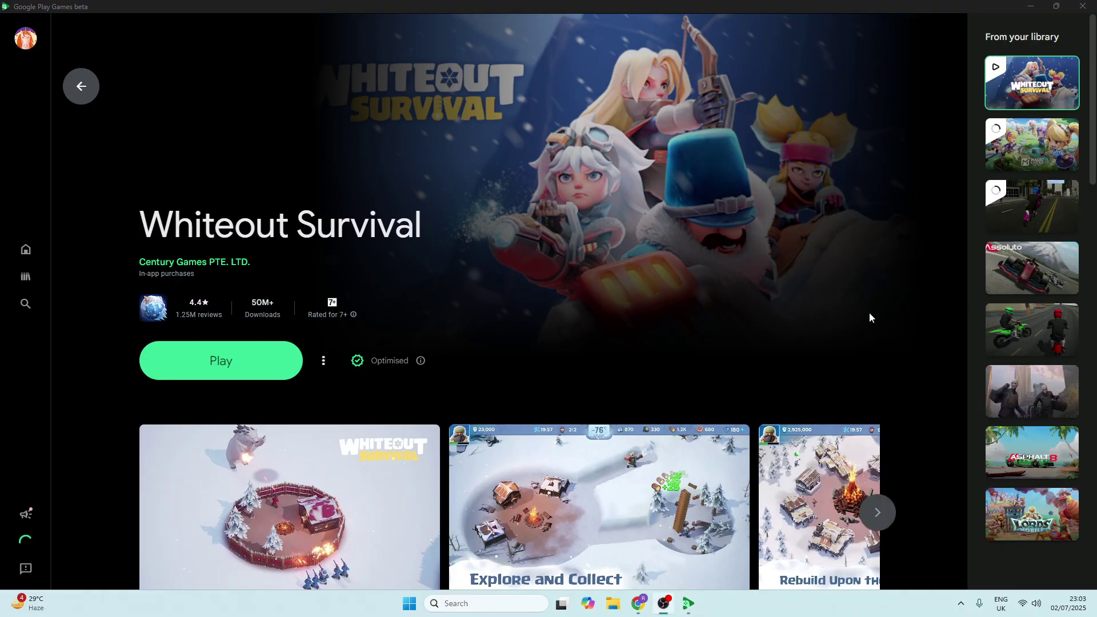
- Launch Whiteout Survival, allow its notifications, and make the game fullscreen with F11
{"action": "left_click", "coordinate": [227, 373]}
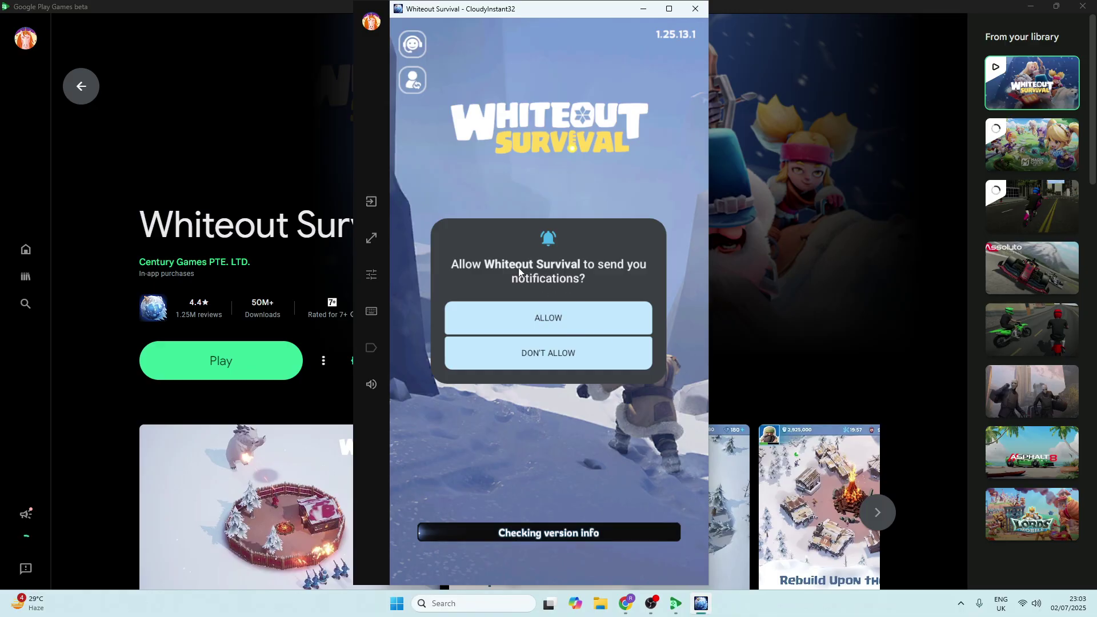
{"action": "left_click", "coordinate": [575, 330]}
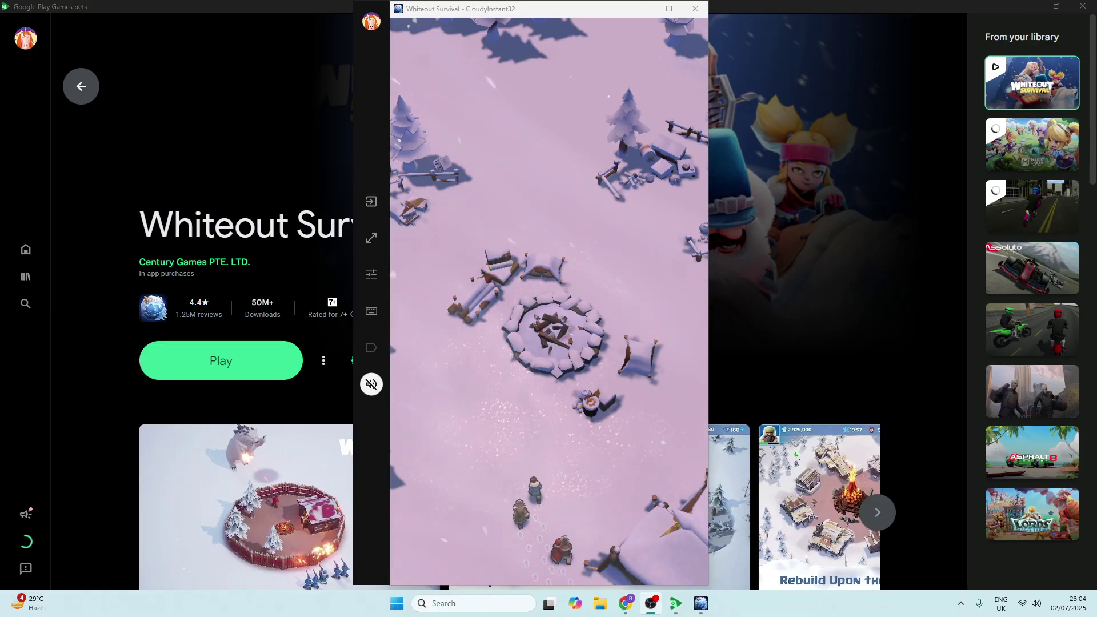
{"action": "key", "text": "F11"}
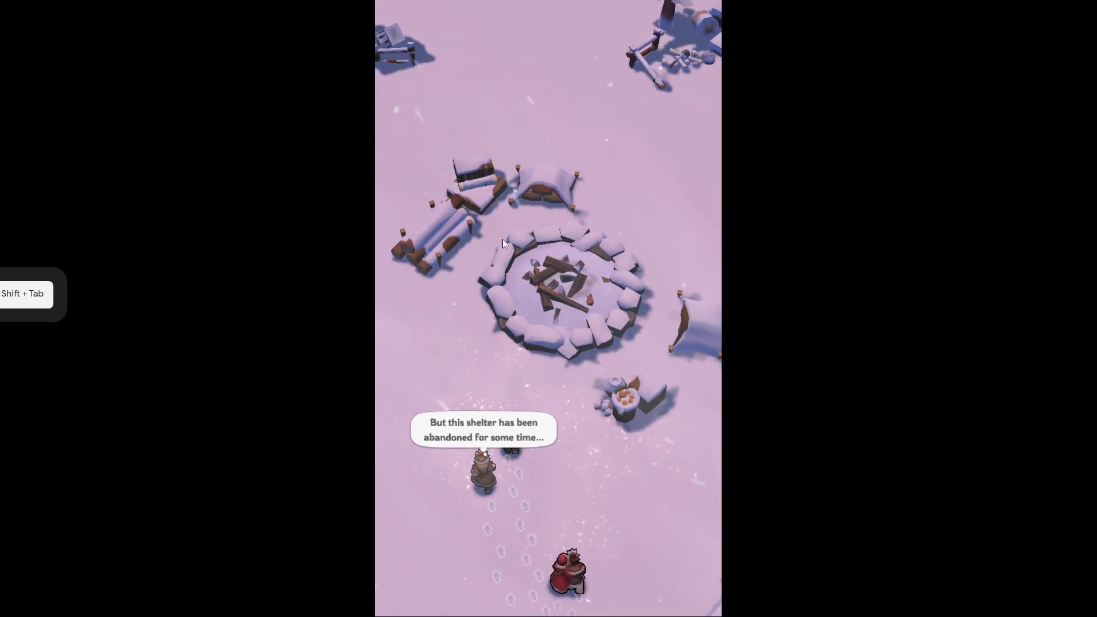